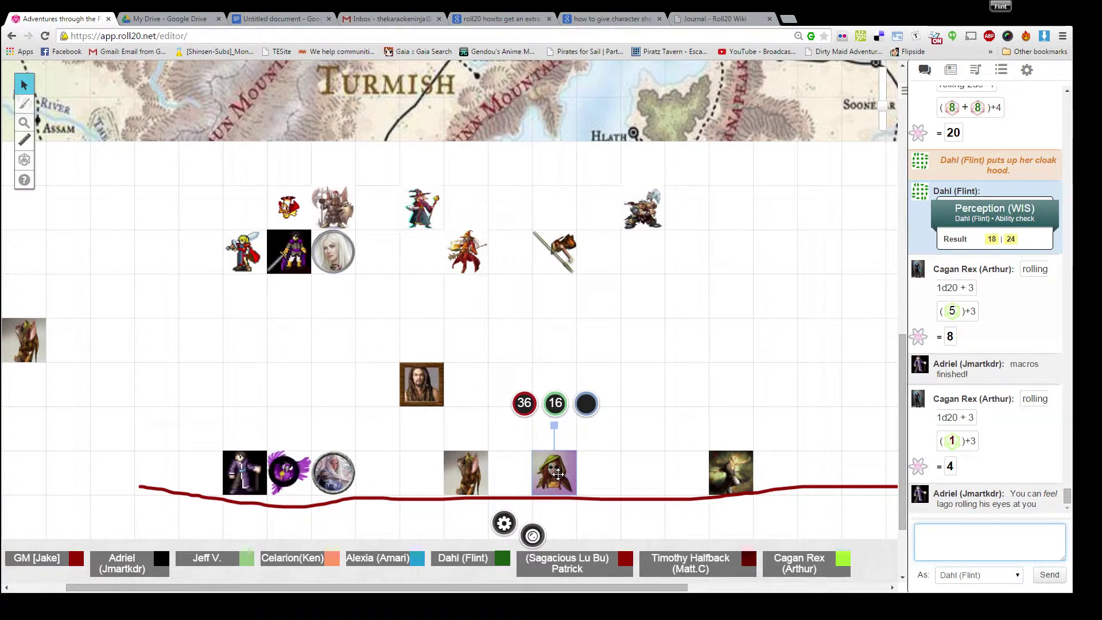
Step: Drag the hooded token from the bottom row to beside the bearded portrait token mid-room
{"action": "left_click_drag", "start_coordinate": [558, 474], "coordinate": [491, 382]}
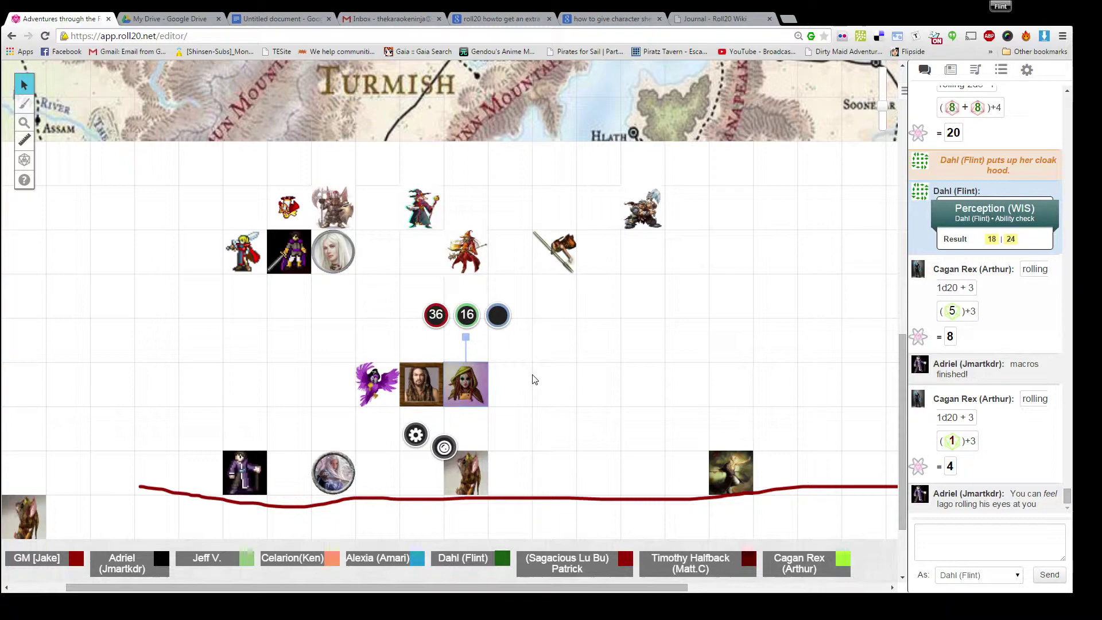
{"action": "scroll", "coordinate": [162, 201], "scroll_direction": "up", "scroll_amount": 5}
{"action": "scroll", "coordinate": [163, 198], "scroll_direction": "up", "scroll_amount": 3}
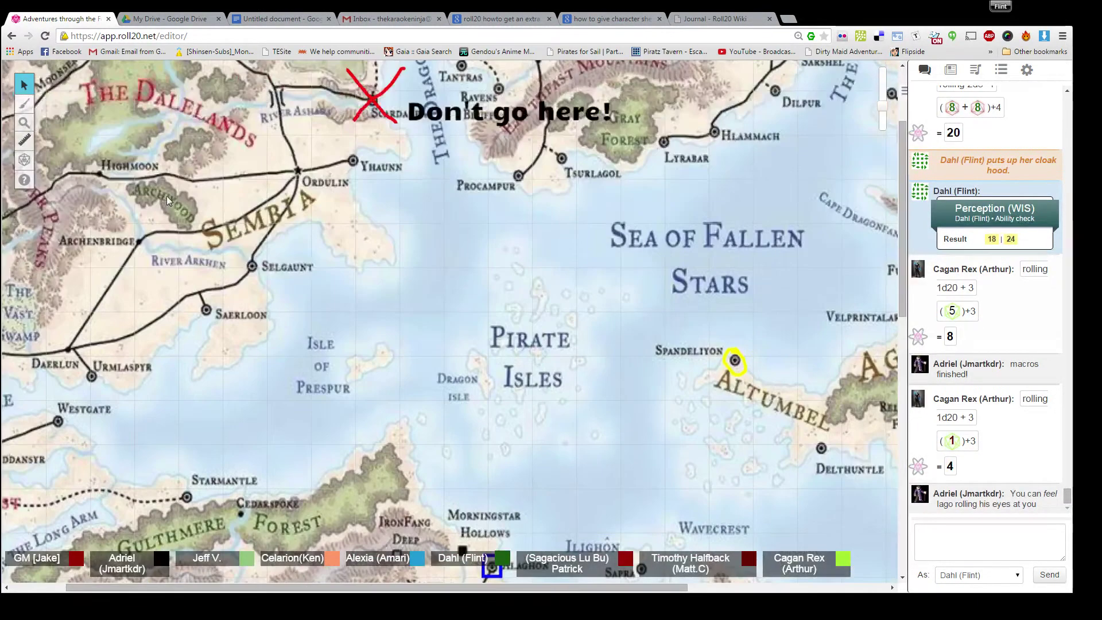
{"action": "scroll", "coordinate": [226, 205], "scroll_direction": "down", "scroll_amount": 1}
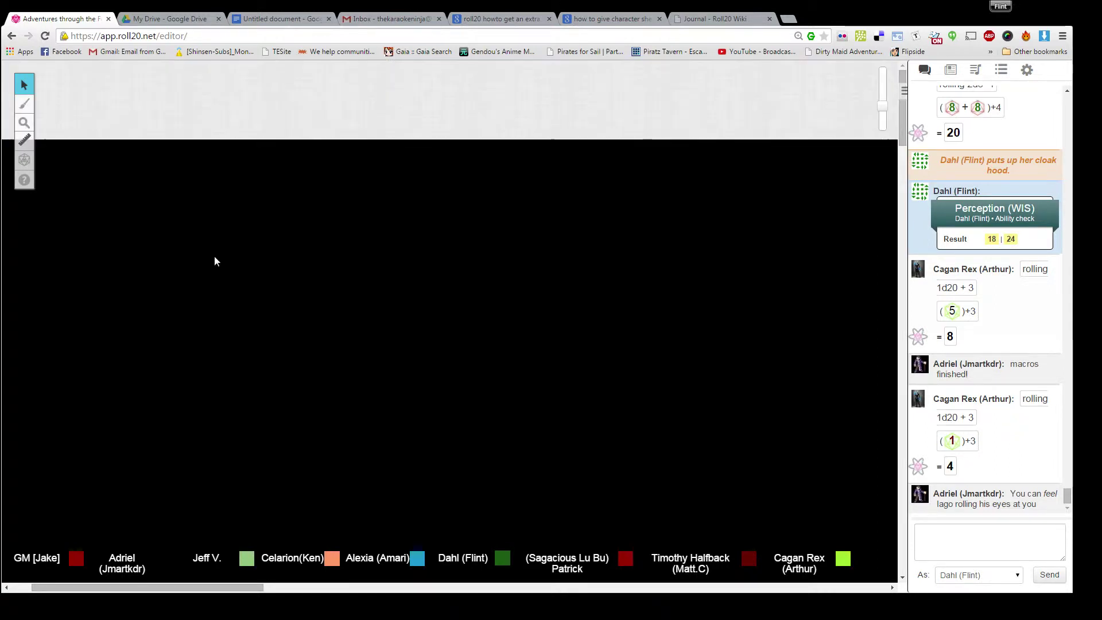
Step: Close the map zoom control and return to the select tool so the dungeon room shows
{"action": "left_click", "coordinate": [25, 122]}
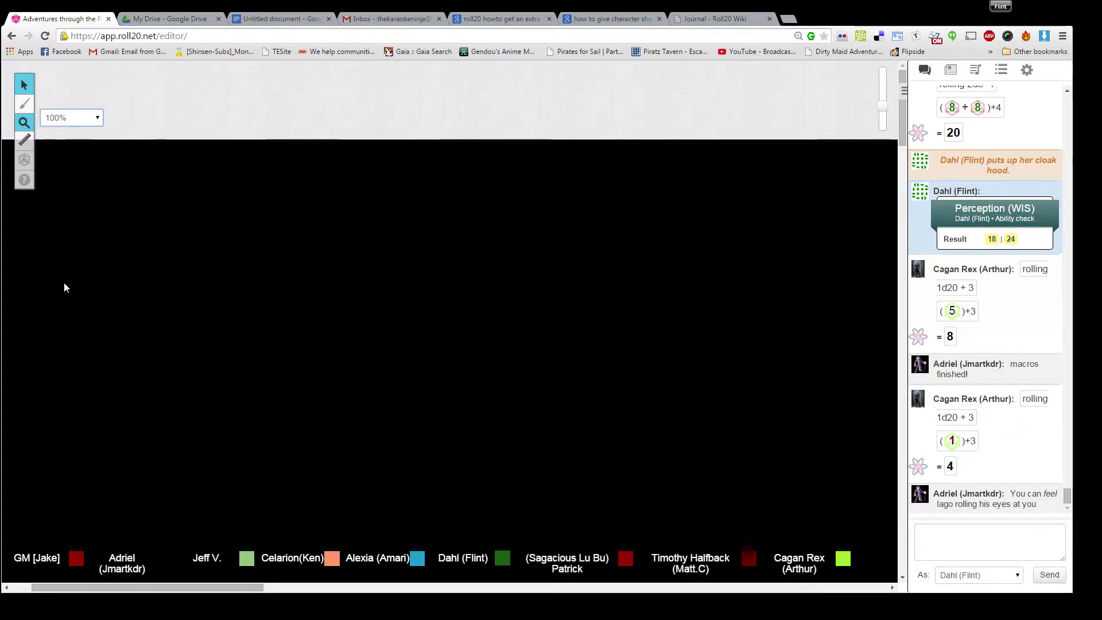
{"action": "scroll", "coordinate": [554, 225], "scroll_direction": "down", "scroll_amount": 3}
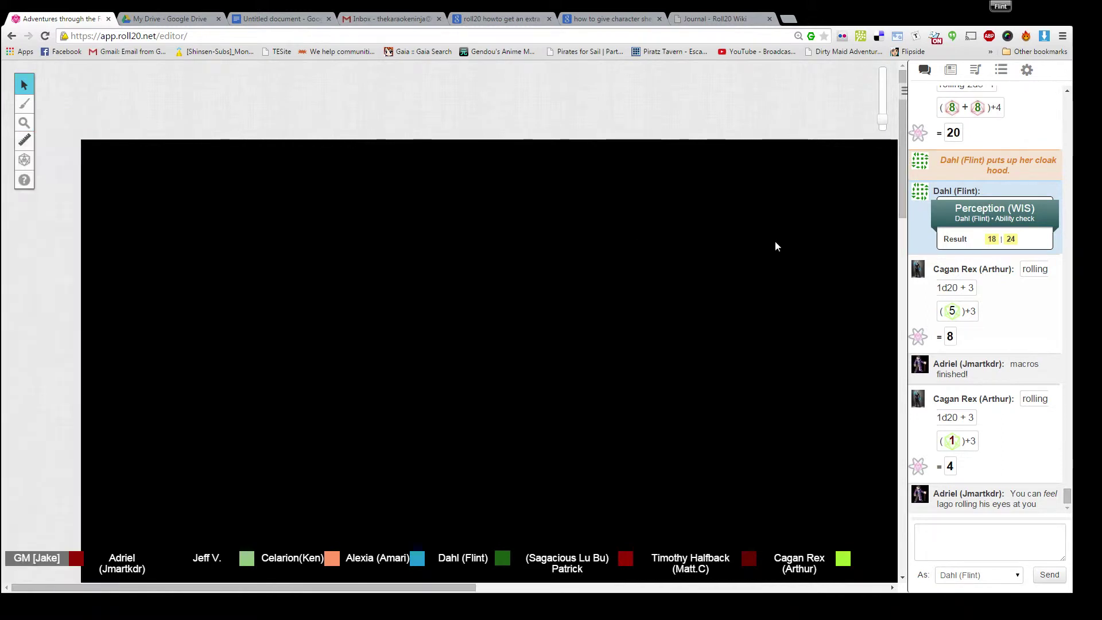
{"action": "scroll", "coordinate": [773, 251], "scroll_direction": "down", "scroll_amount": 5}
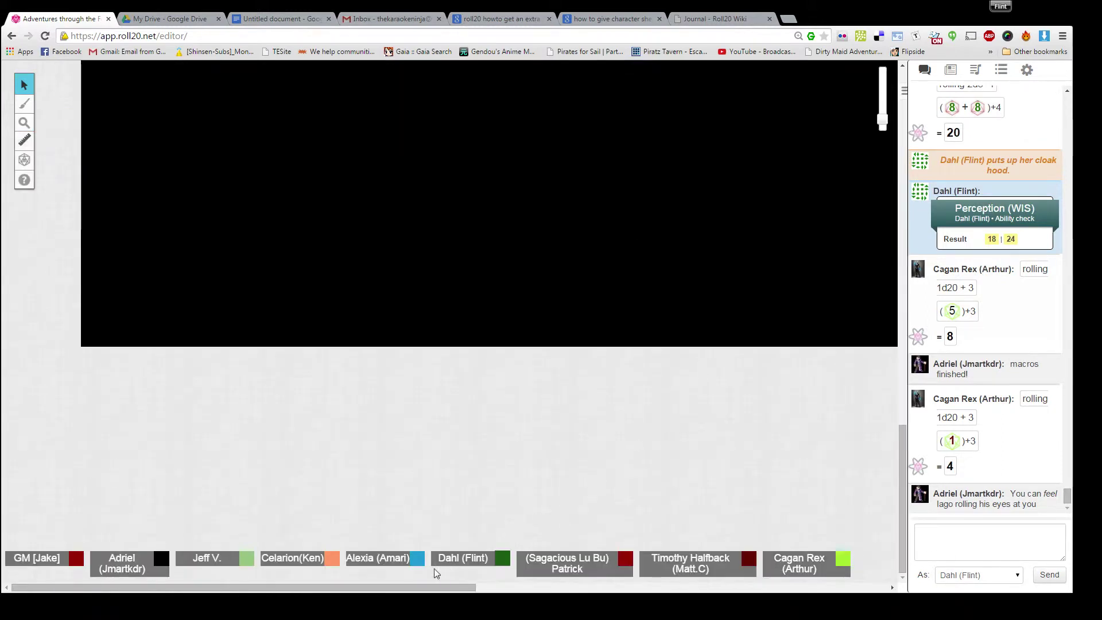
{"action": "left_click_drag", "start_coordinate": [440, 587], "coordinate": [858, 569]}
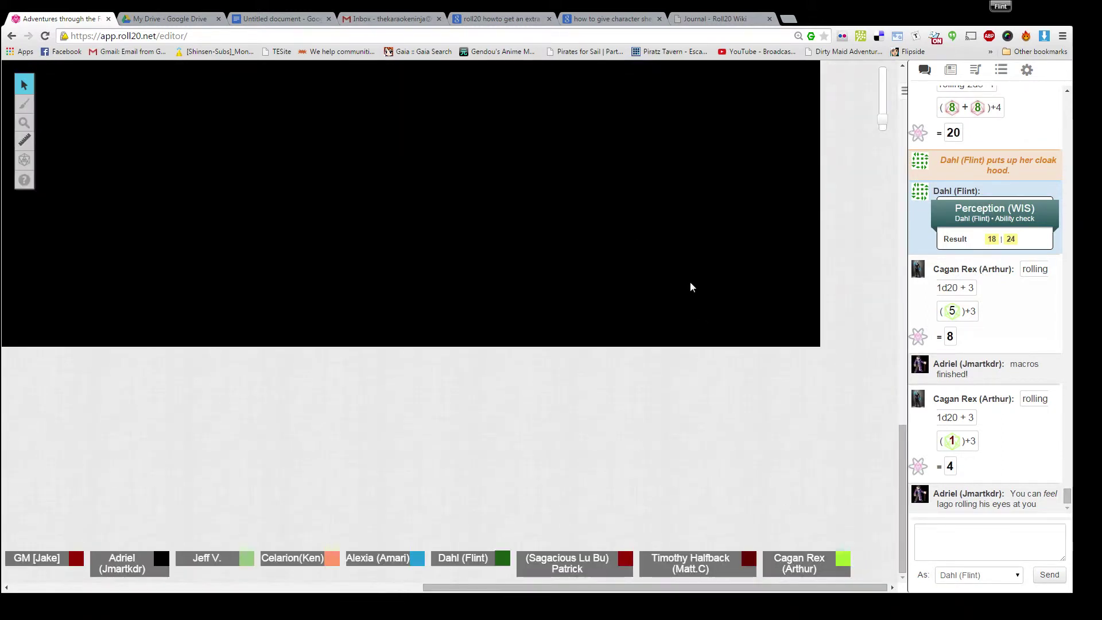
{"action": "scroll", "coordinate": [690, 282], "scroll_direction": "up", "scroll_amount": 5}
{"action": "scroll", "coordinate": [680, 258], "scroll_direction": "up", "scroll_amount": 3}
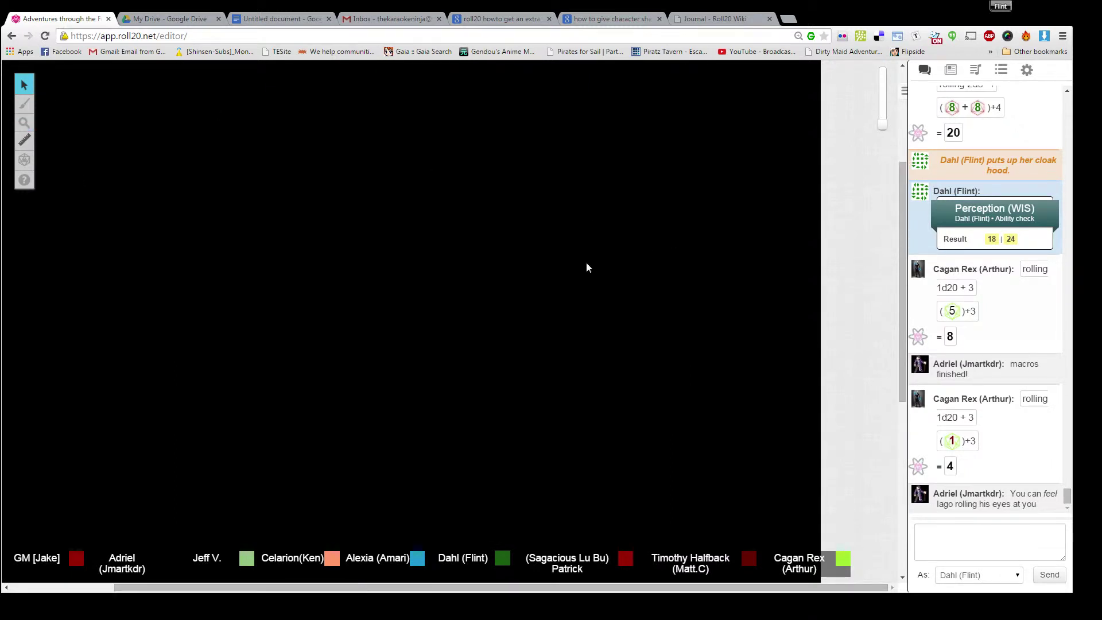
{"action": "scroll", "coordinate": [551, 241], "scroll_direction": "down", "scroll_amount": 3}
{"action": "scroll", "coordinate": [404, 207], "scroll_direction": "up", "scroll_amount": 5}
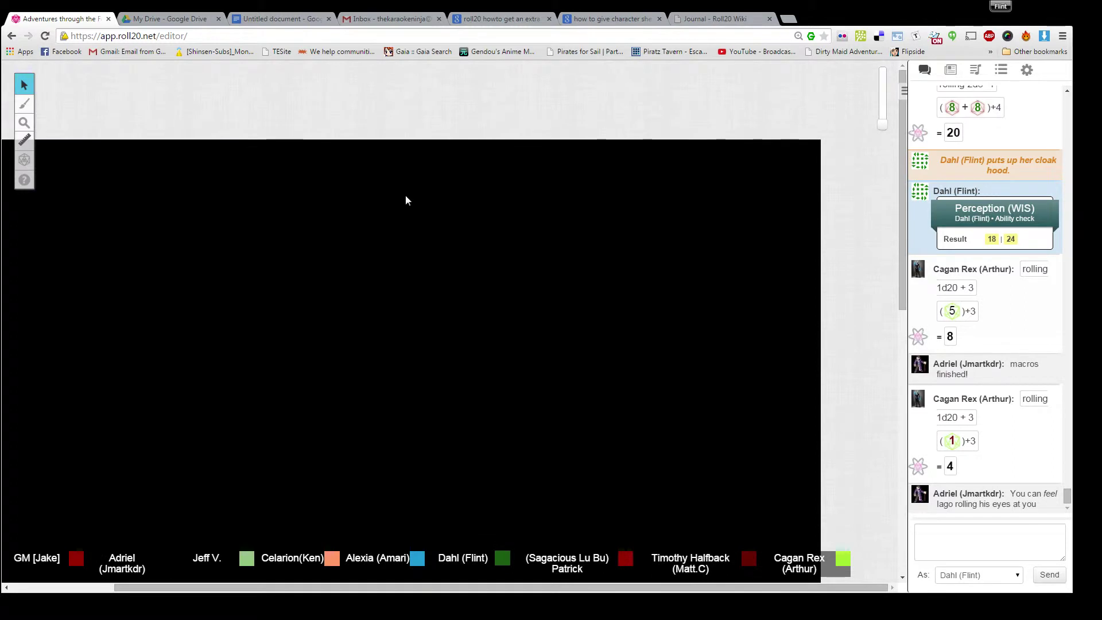
{"action": "scroll", "coordinate": [405, 195], "scroll_direction": "down", "scroll_amount": 1}
{"action": "scroll", "coordinate": [409, 200], "scroll_direction": "down", "scroll_amount": 2}
{"action": "scroll", "coordinate": [409, 205], "scroll_direction": "down", "scroll_amount": 2}
{"action": "scroll", "coordinate": [414, 204], "scroll_direction": "up", "scroll_amount": 2}
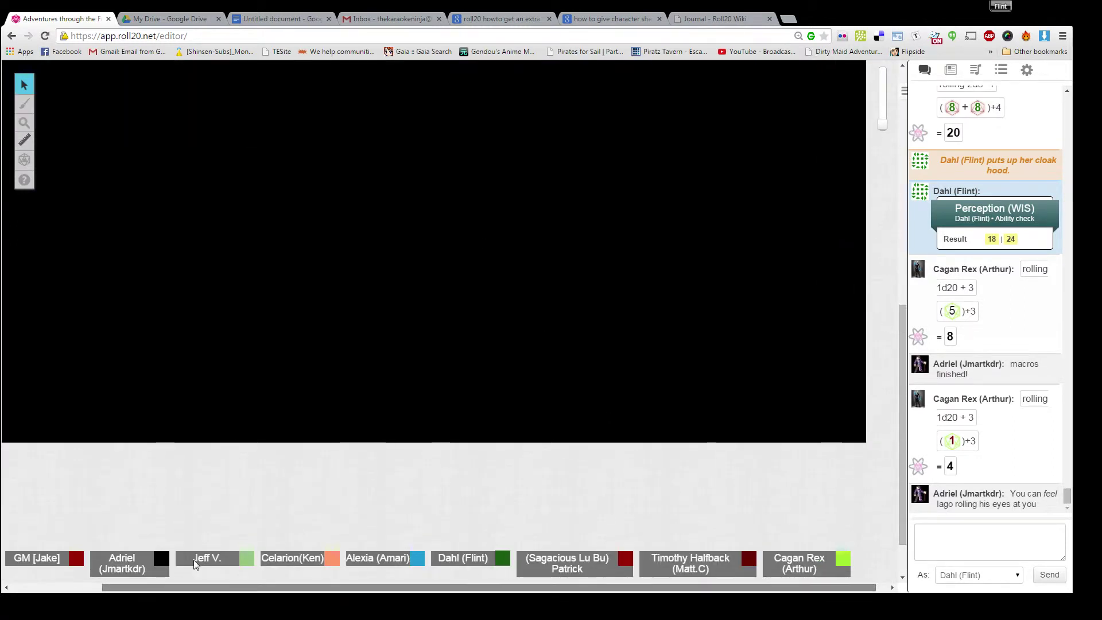
{"action": "left_click_drag", "start_coordinate": [443, 591], "coordinate": [188, 559]}
{"action": "scroll", "coordinate": [370, 559], "scroll_direction": "right", "scroll_amount": 2}
{"action": "scroll", "coordinate": [409, 559], "scroll_direction": "right", "scroll_amount": 1}
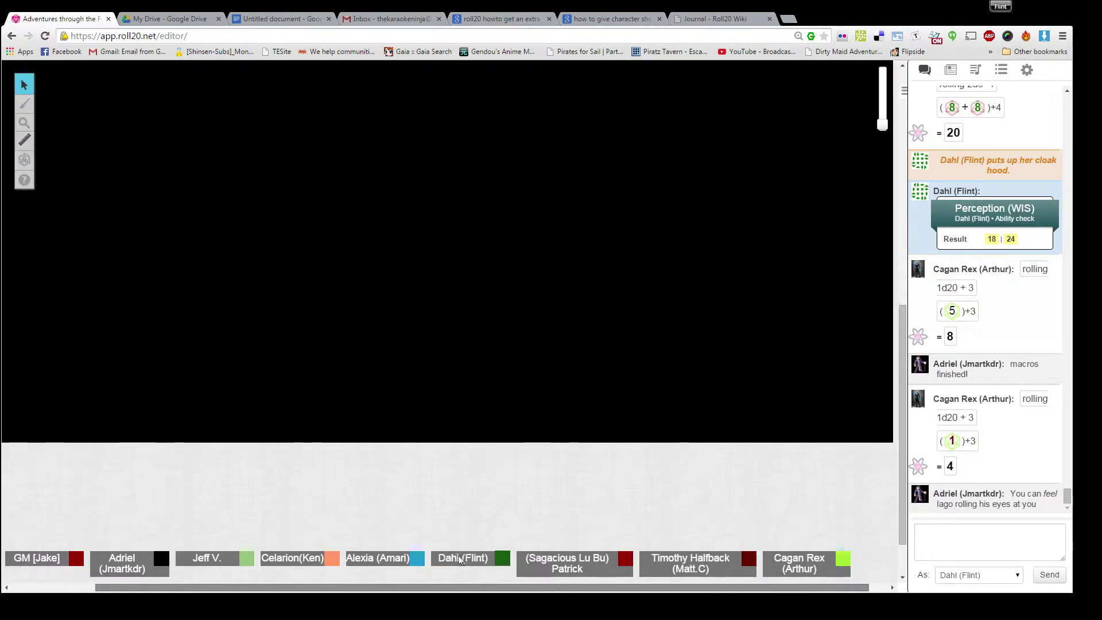
{"action": "scroll", "coordinate": [411, 564], "scroll_direction": "right", "scroll_amount": 1}
{"action": "scroll", "coordinate": [410, 569], "scroll_direction": "left", "scroll_amount": 3}
{"action": "scroll", "coordinate": [410, 569], "scroll_direction": "left", "scroll_amount": 1}
{"action": "scroll", "coordinate": [533, 378], "scroll_direction": "right", "scroll_amount": 2}
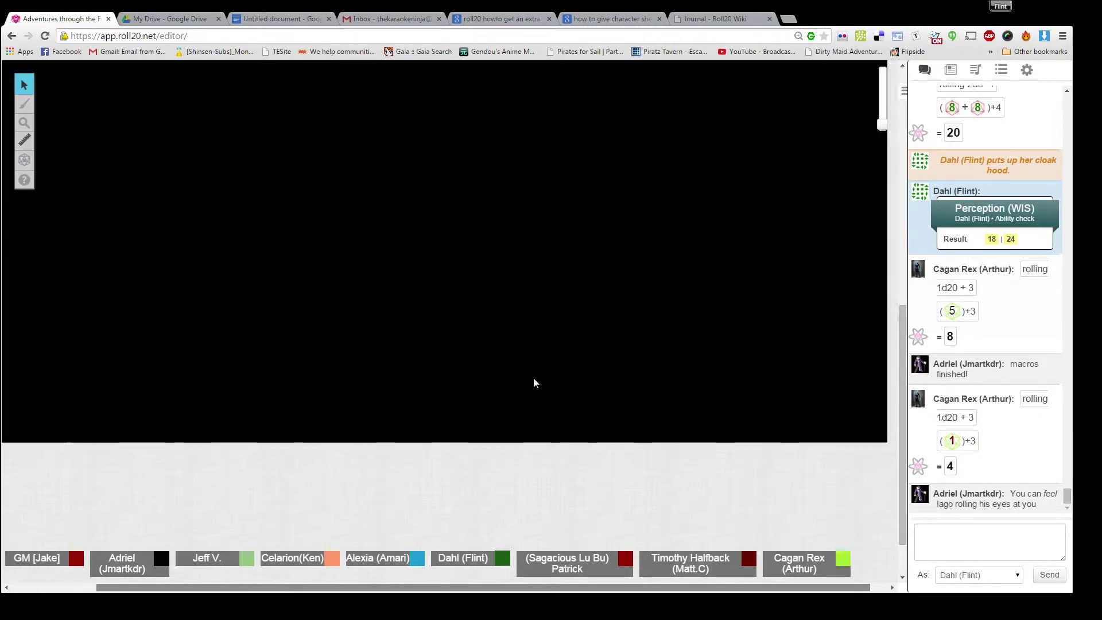
{"action": "scroll", "coordinate": [579, 277], "scroll_direction": "up", "scroll_amount": 3}
{"action": "scroll", "coordinate": [579, 277], "scroll_direction": "up", "scroll_amount": 2}
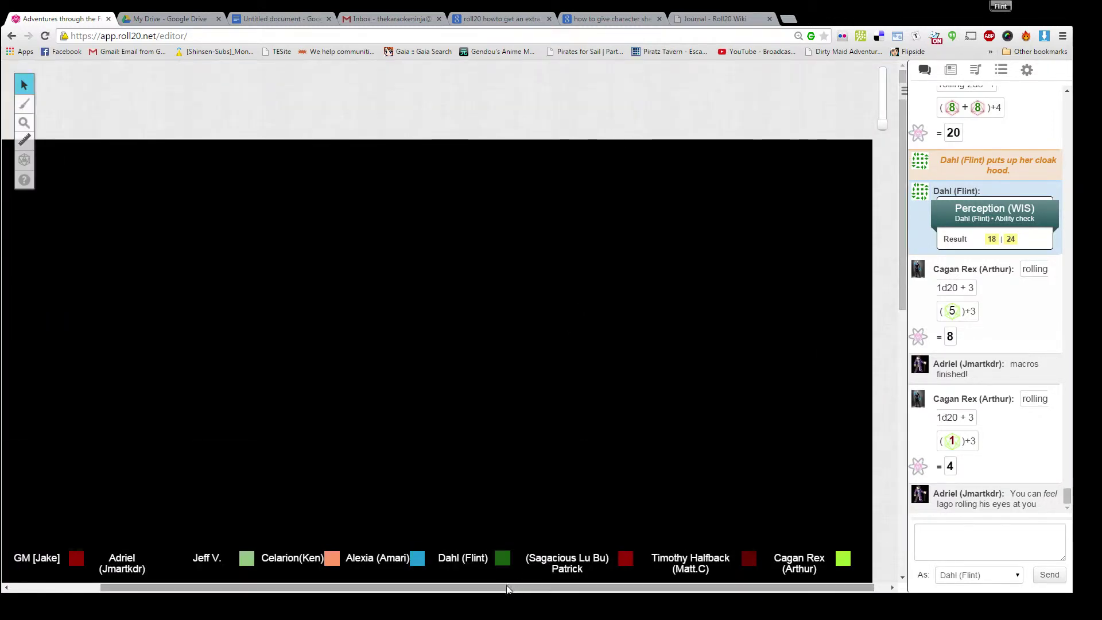
{"action": "scroll", "coordinate": [332, 561], "scroll_direction": "left", "scroll_amount": 2}
{"action": "scroll", "coordinate": [557, 394], "scroll_direction": "down", "scroll_amount": 2}
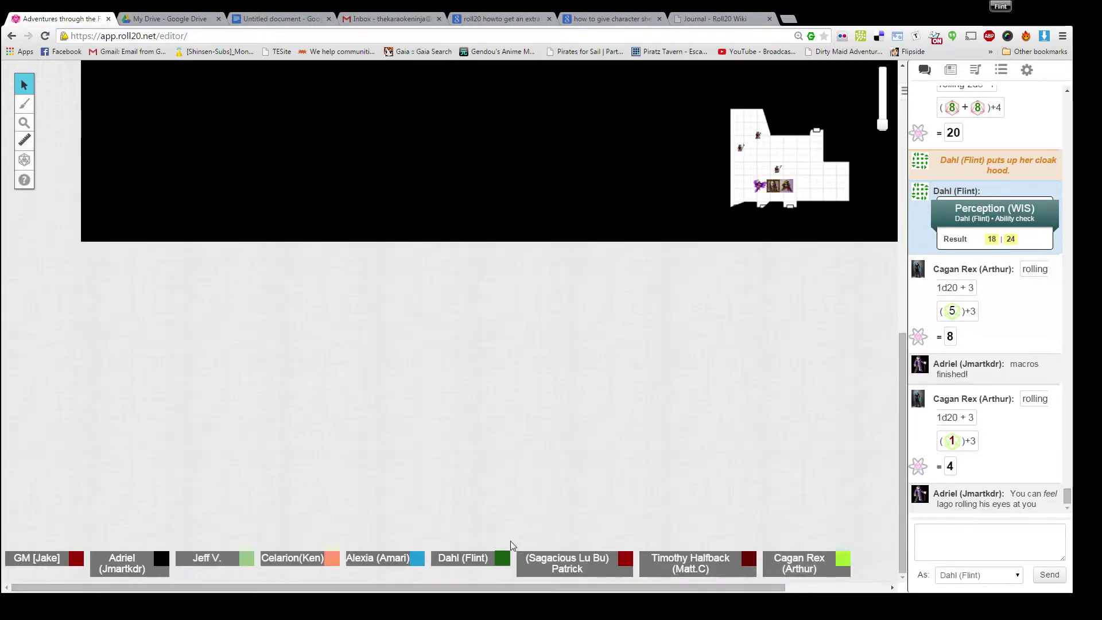
{"action": "scroll", "coordinate": [509, 541], "scroll_direction": "down", "scroll_amount": 5}
{"action": "left_click", "coordinate": [24, 122]}
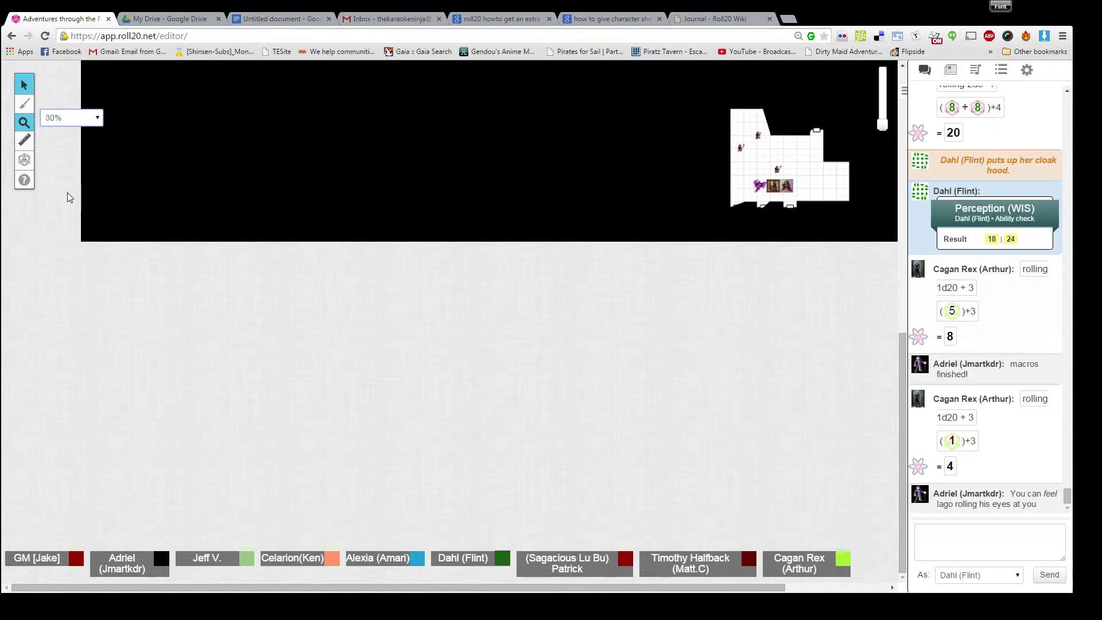
{"action": "left_click", "coordinate": [67, 192]}
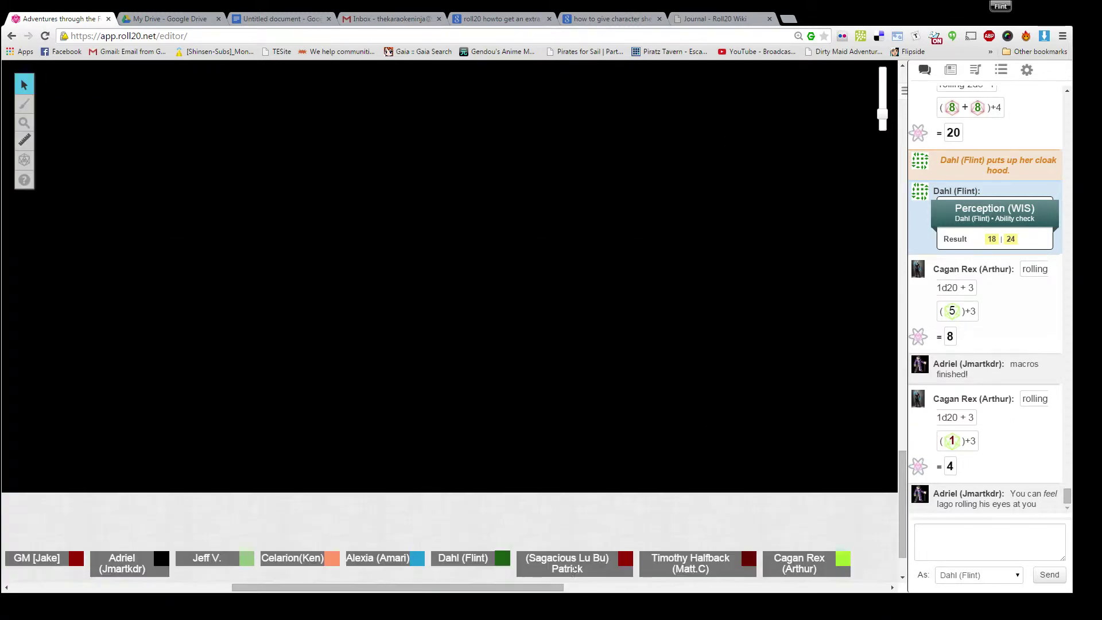
{"action": "mouse_move", "coordinate": [539, 588]}
{"action": "left_mouse_down"}
{"action": "mouse_move", "coordinate": [893, 566]}
{"action": "mouse_move", "coordinate": [758, 572]}
{"action": "left_mouse_up"}
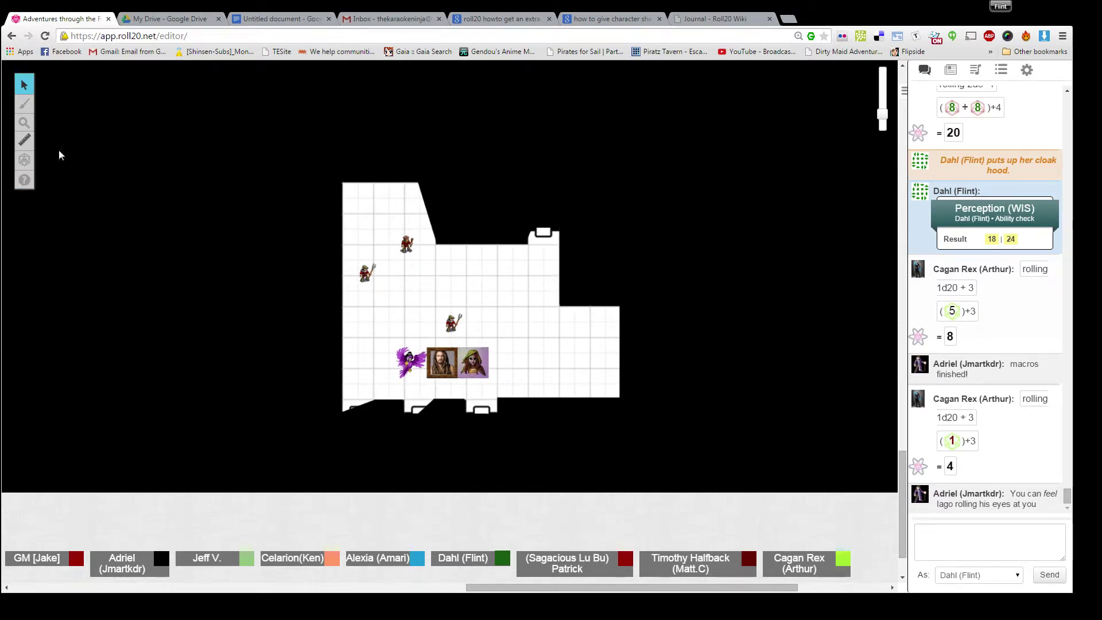
{"action": "mouse_move", "coordinate": [24, 122]}
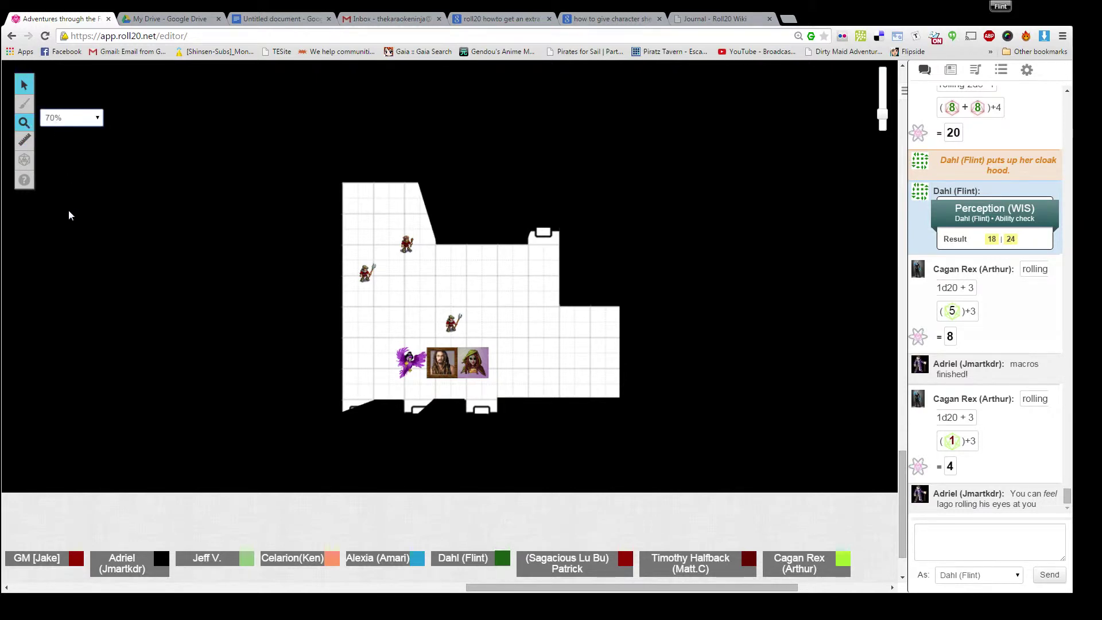
{"action": "scroll", "coordinate": [68, 209], "scroll_direction": "up", "scroll_amount": 2}
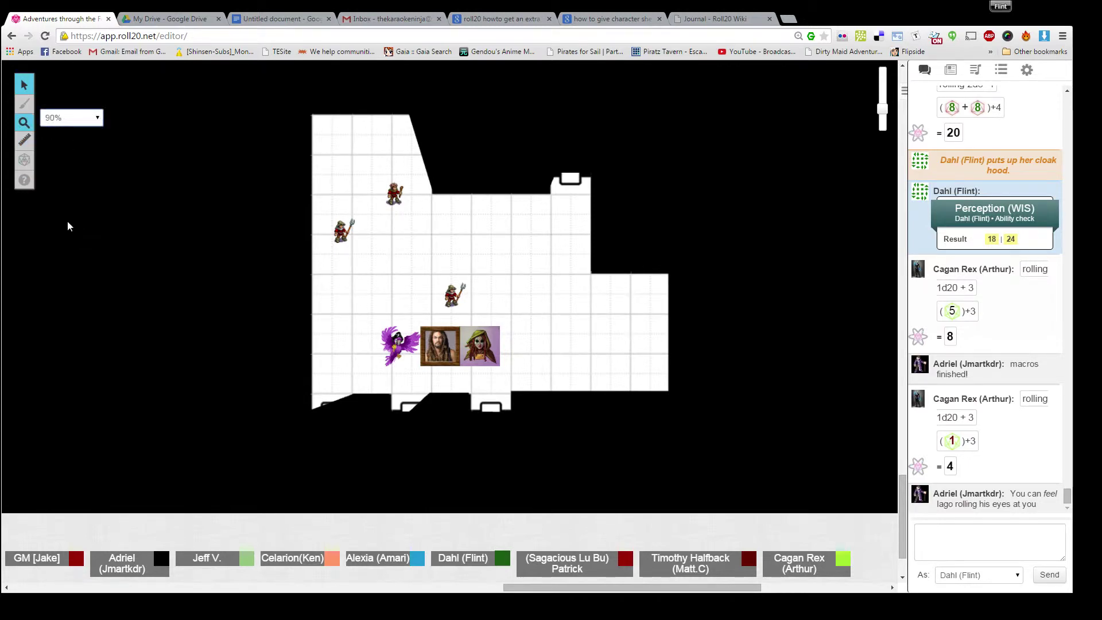
{"action": "scroll", "coordinate": [439, 225], "scroll_direction": "up", "scroll_amount": 1}
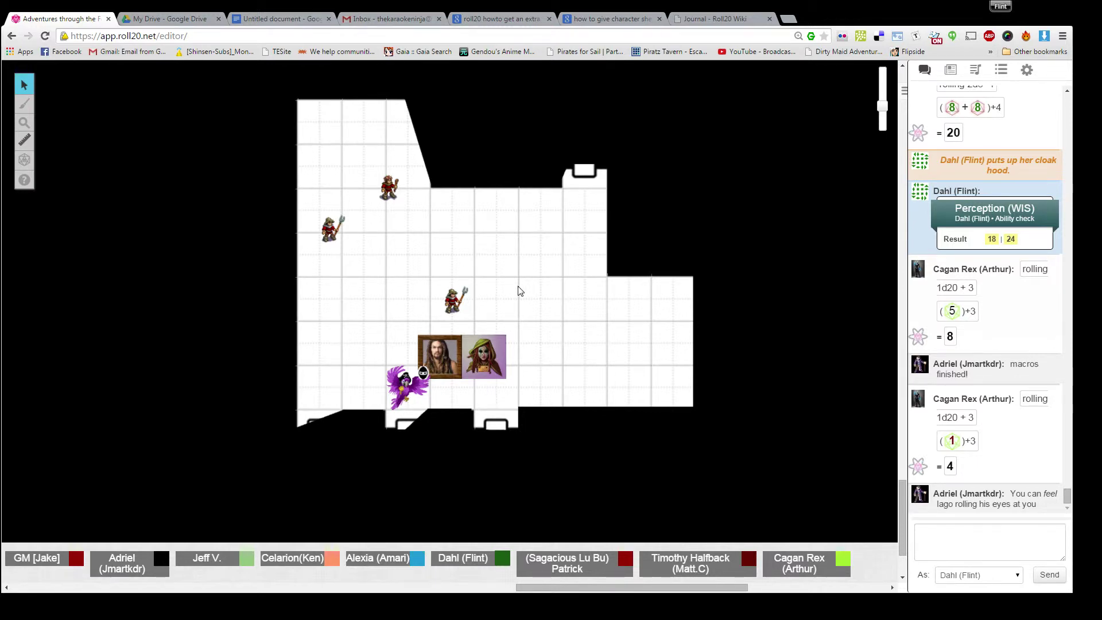
{"action": "scroll", "coordinate": [576, 330], "scroll_direction": "down", "scroll_amount": 2}
{"action": "scroll", "coordinate": [562, 337], "scroll_direction": "up", "scroll_amount": 2}
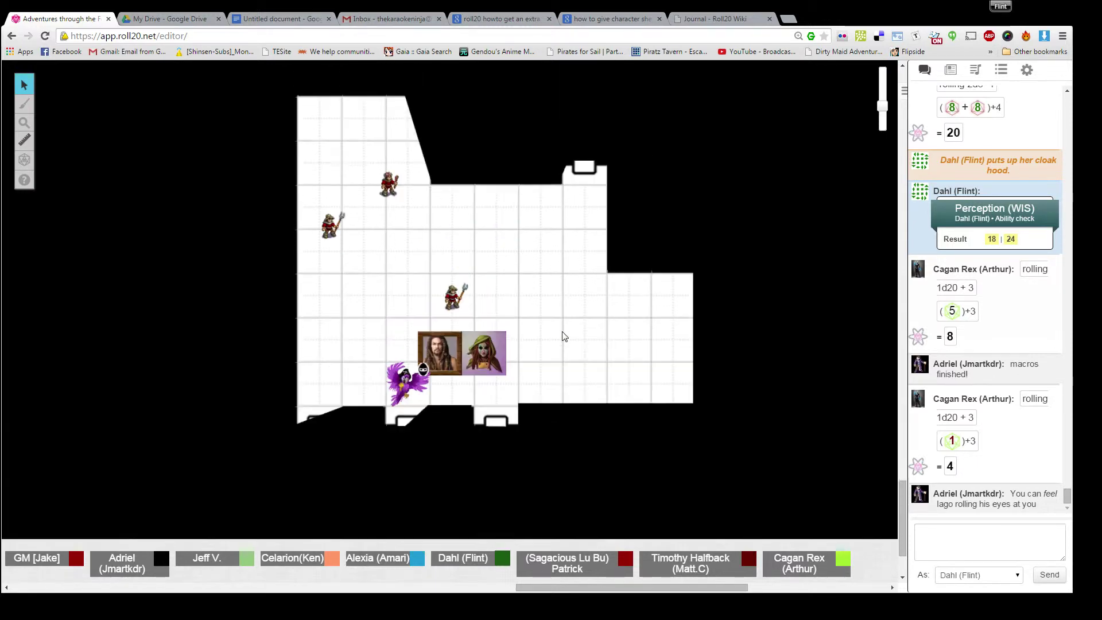
{"action": "scroll", "coordinate": [563, 336], "scroll_direction": "up", "scroll_amount": 2}
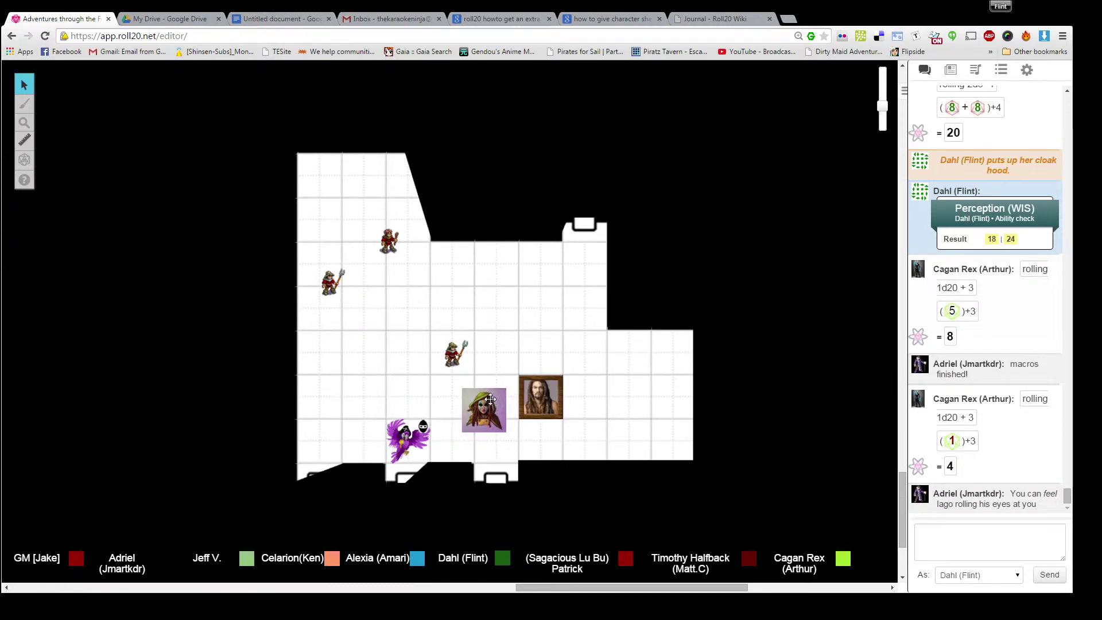
Step: Move the green-hooded token across the grid beside the bearded token, showing its 36/16 bars
{"action": "left_click", "coordinate": [490, 398]}
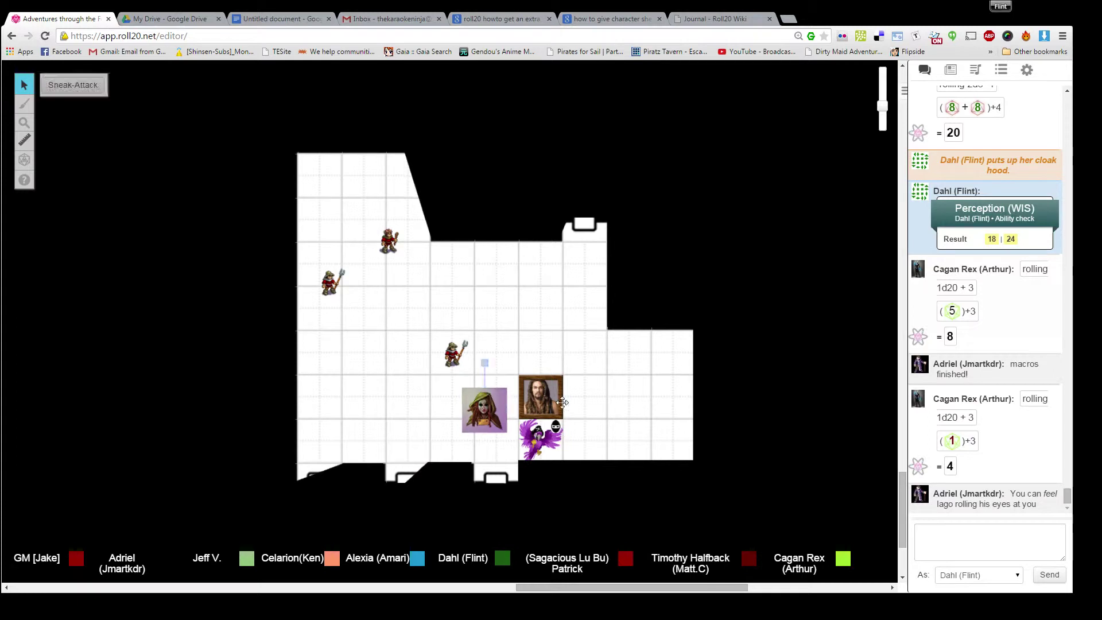
{"action": "key", "text": "ctrl+c"}
{"action": "key", "text": "ctrl+v"}
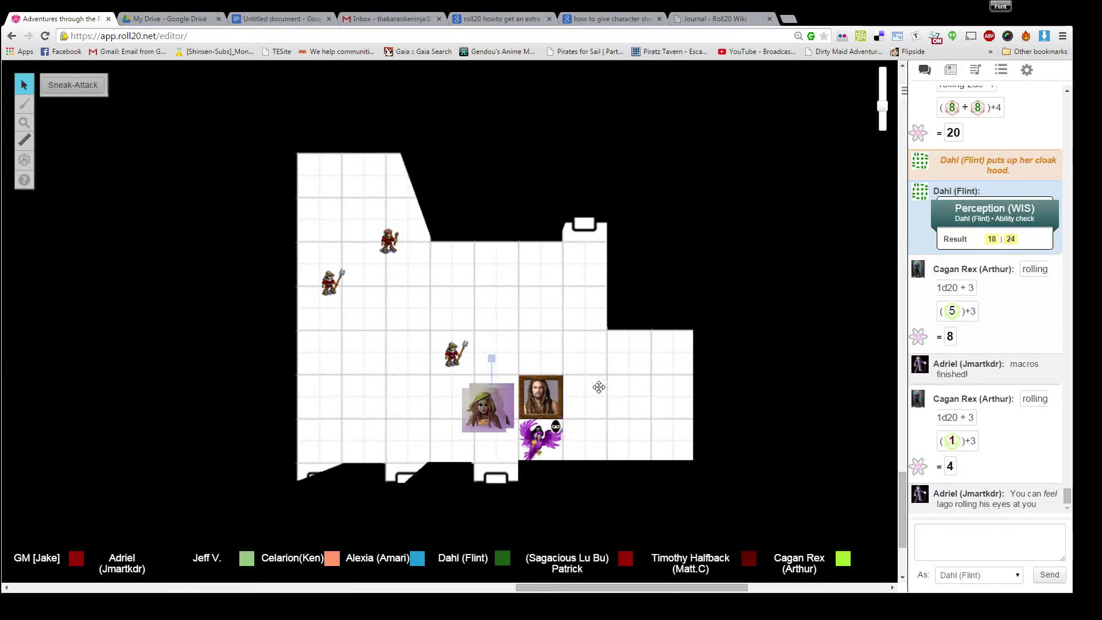
{"action": "left_click_drag", "start_coordinate": [486, 402], "coordinate": [496, 388]}
{"action": "left_click", "coordinate": [498, 388]}
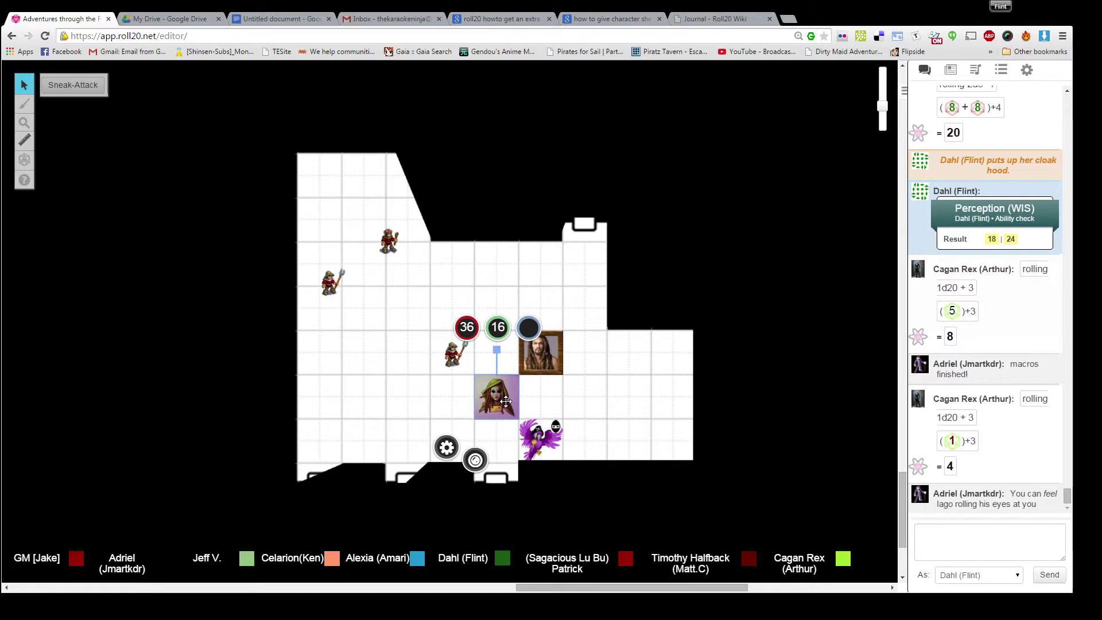
{"action": "left_click_drag", "start_coordinate": [506, 402], "coordinate": [545, 401]}
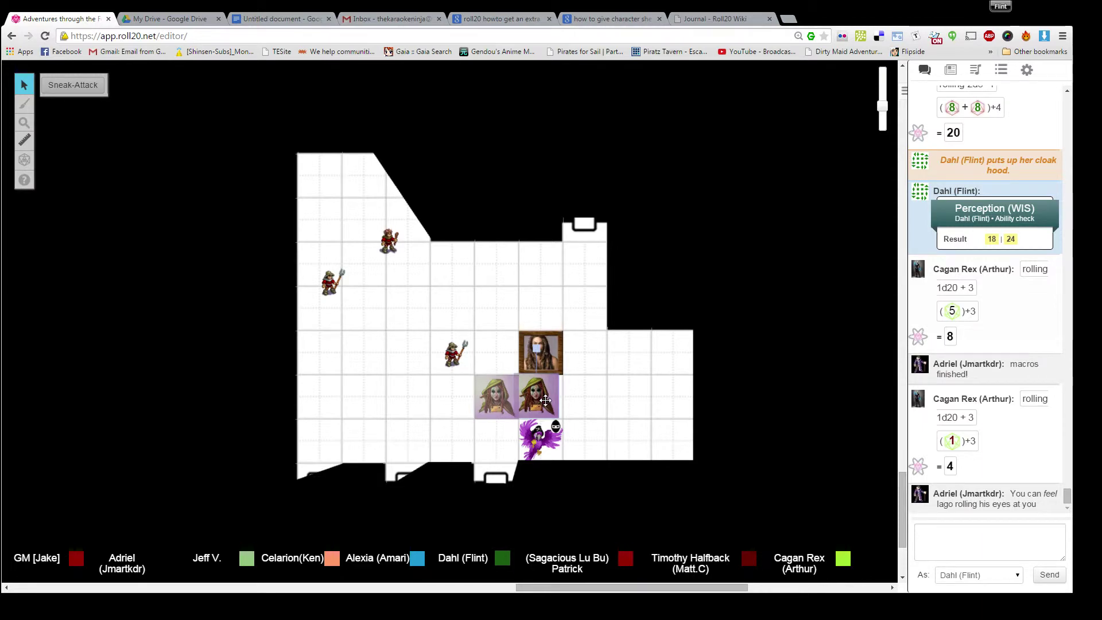
{"action": "left_click_drag", "start_coordinate": [545, 401], "coordinate": [585, 353]}
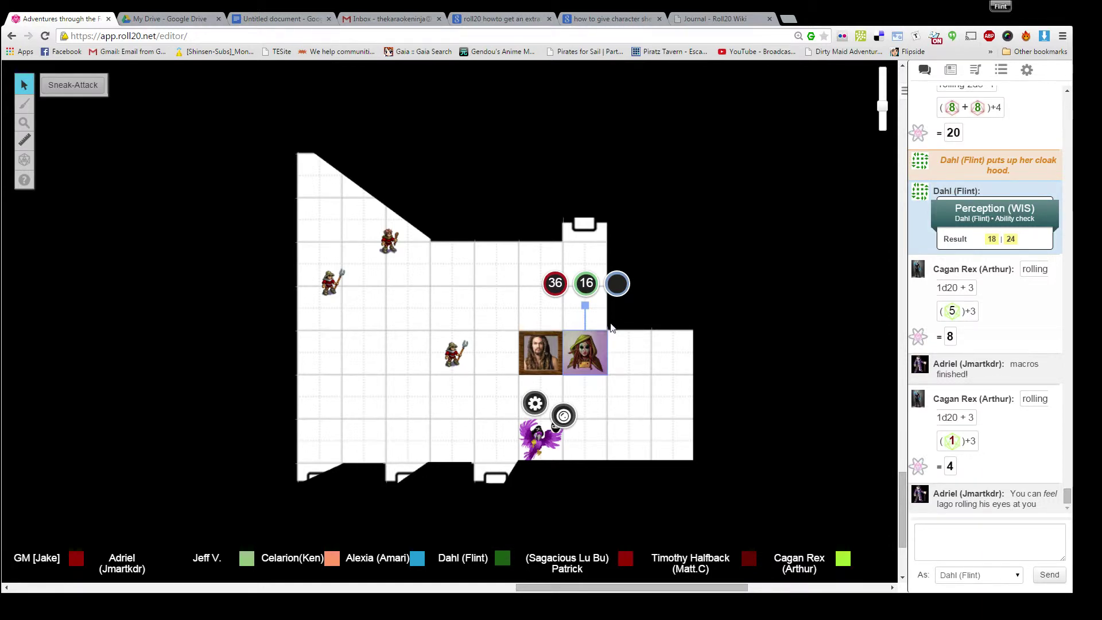
{"action": "scroll", "coordinate": [619, 403], "scroll_direction": "down", "scroll_amount": 1}
{"action": "scroll", "coordinate": [619, 402], "scroll_direction": "down", "scroll_amount": 1}
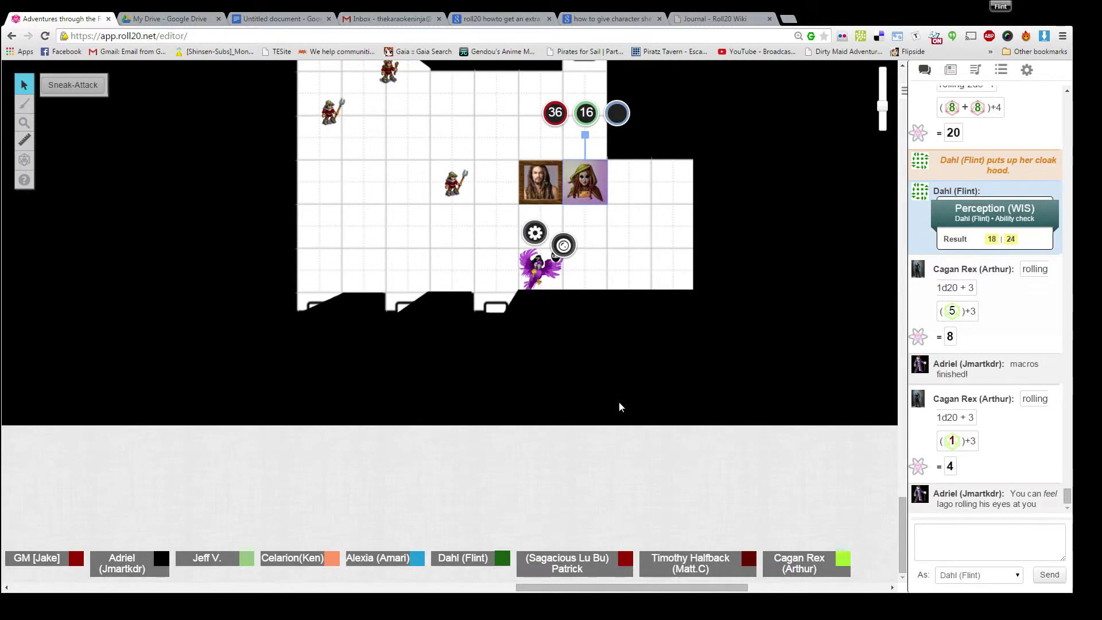
{"action": "scroll", "coordinate": [619, 402], "scroll_direction": "up", "scroll_amount": 3}
{"action": "scroll", "coordinate": [617, 402], "scroll_direction": "down", "scroll_amount": 2}
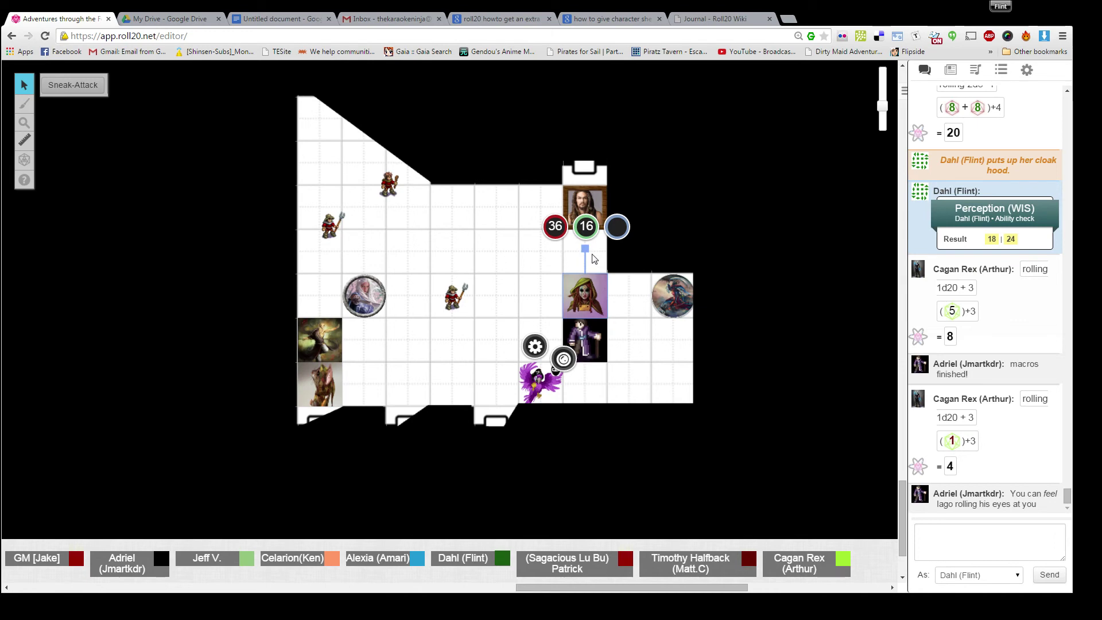
Step: Deselect the bearded token and settle the green-hooded token in the alcove square below it
{"action": "left_click", "coordinate": [588, 259]}
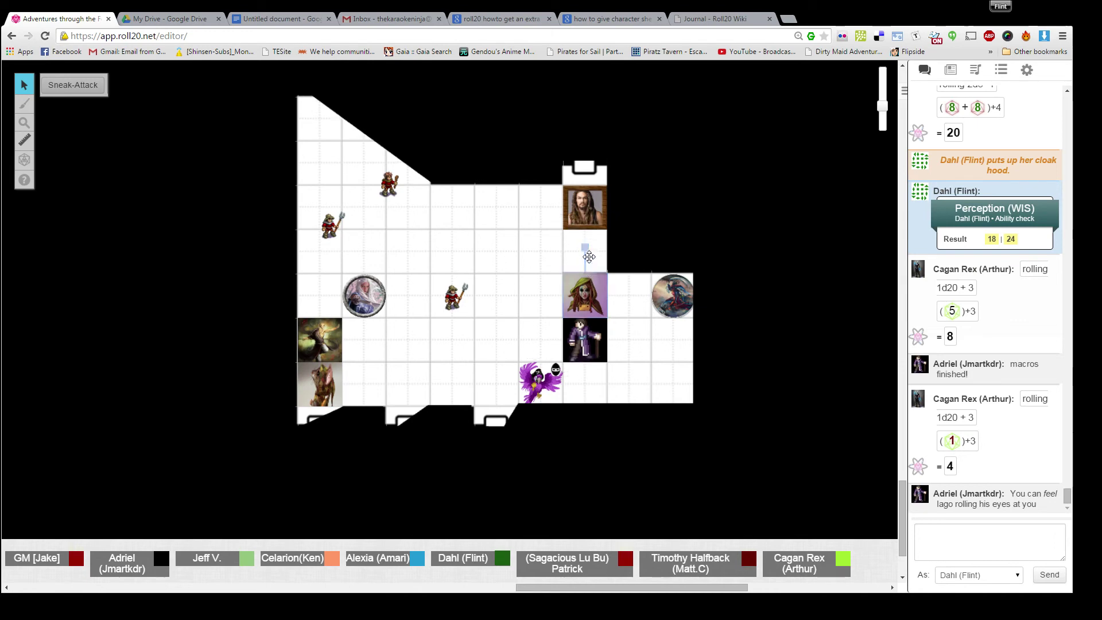
{"action": "left_click_drag", "start_coordinate": [585, 296], "coordinate": [589, 251]}
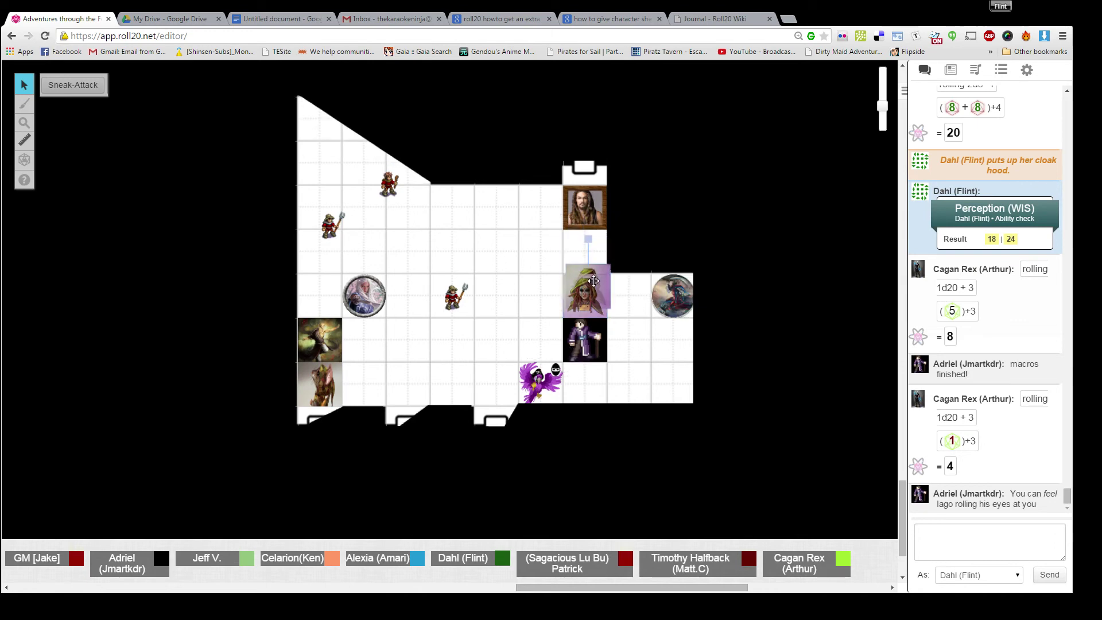
{"action": "mouse_move", "coordinate": [590, 251]}
{"action": "left_mouse_down"}
{"action": "mouse_move", "coordinate": [586, 267]}
{"action": "mouse_move", "coordinate": [589, 252]}
{"action": "left_mouse_up"}
{"action": "left_click", "coordinate": [589, 253]}
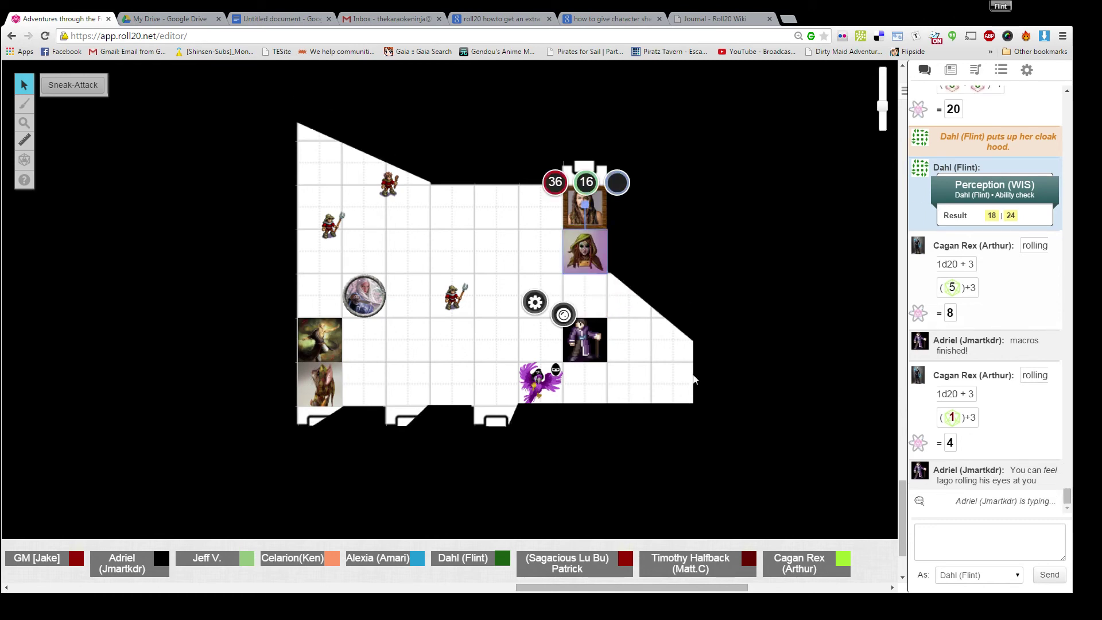